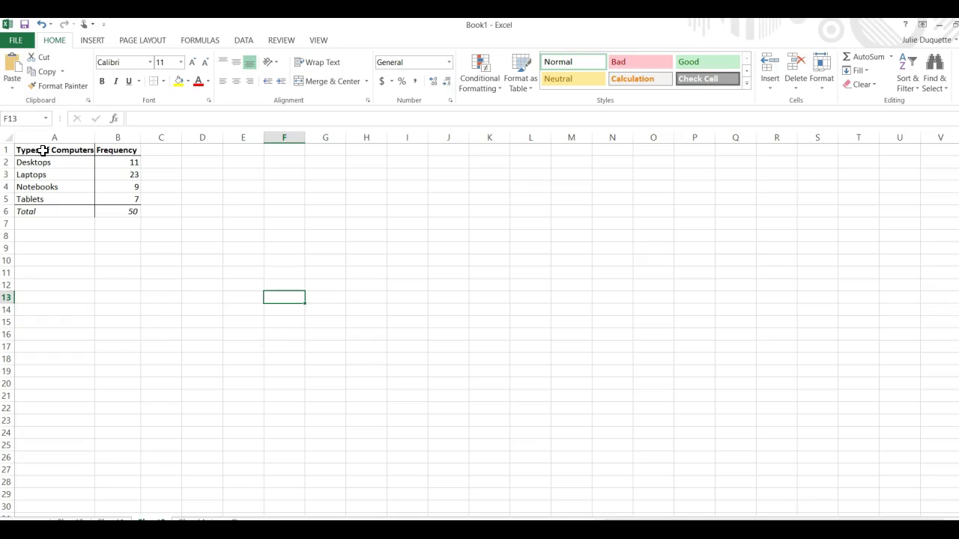
Insert a 2-D clustered column chart from the computer types and frequencies in A1:B5, and place it just below the table
{"action": "left_click", "coordinate": [44, 149]}
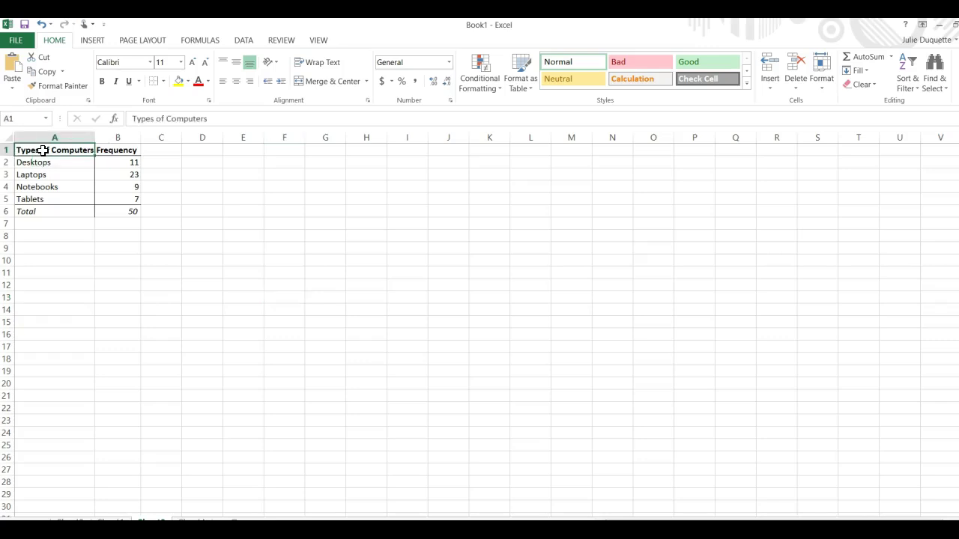
{"action": "left_click_drag", "start_coordinate": [46, 151], "coordinate": [116, 198]}
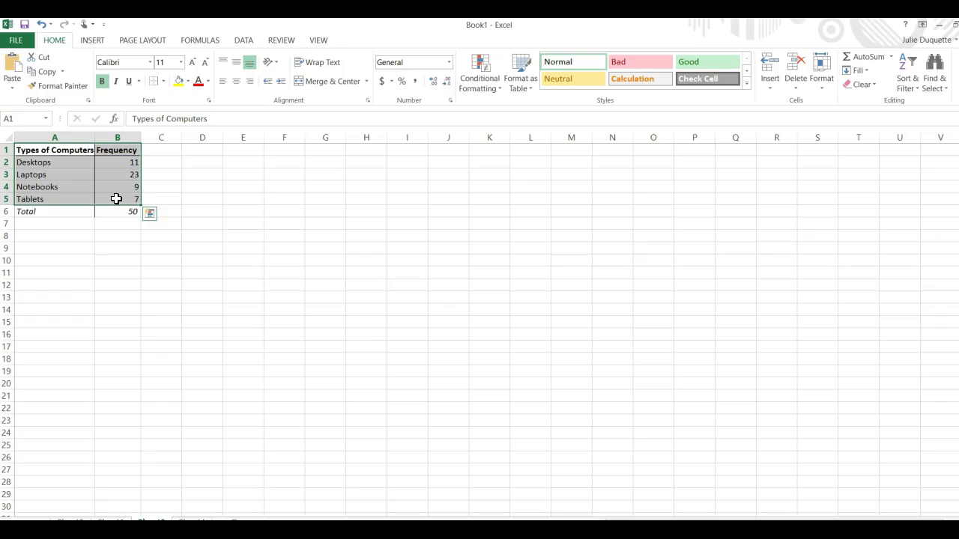
{"action": "left_click", "coordinate": [135, 61]}
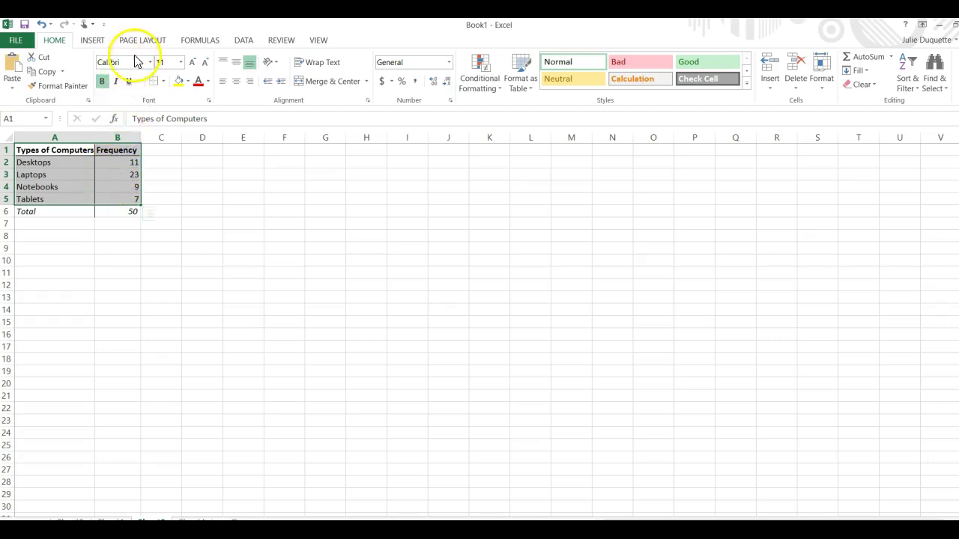
{"action": "left_click", "coordinate": [98, 45]}
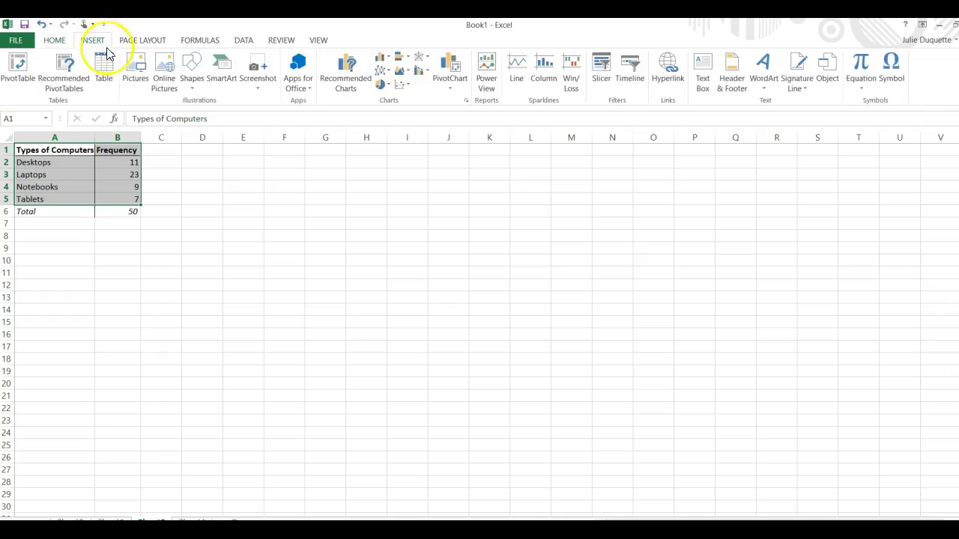
{"action": "left_click", "coordinate": [384, 66]}
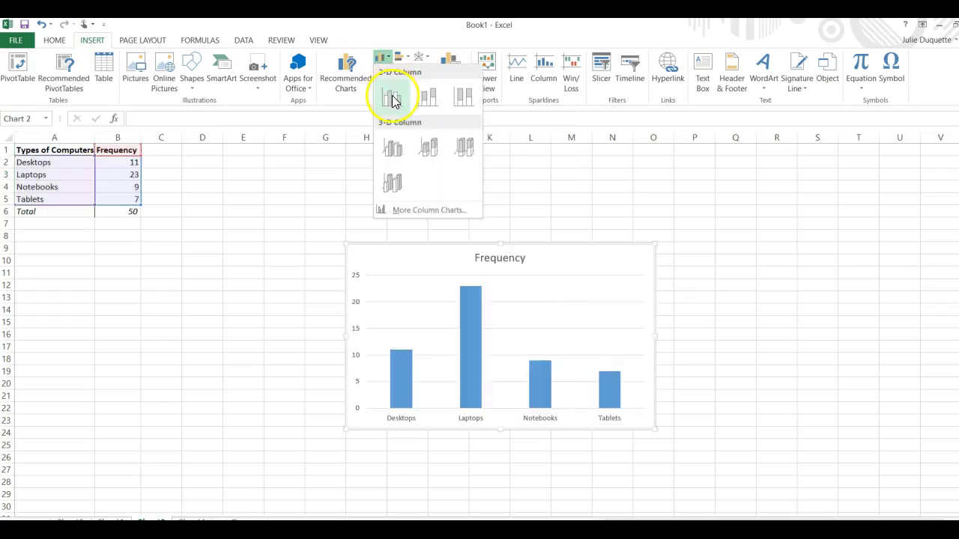
{"action": "left_click", "coordinate": [392, 96]}
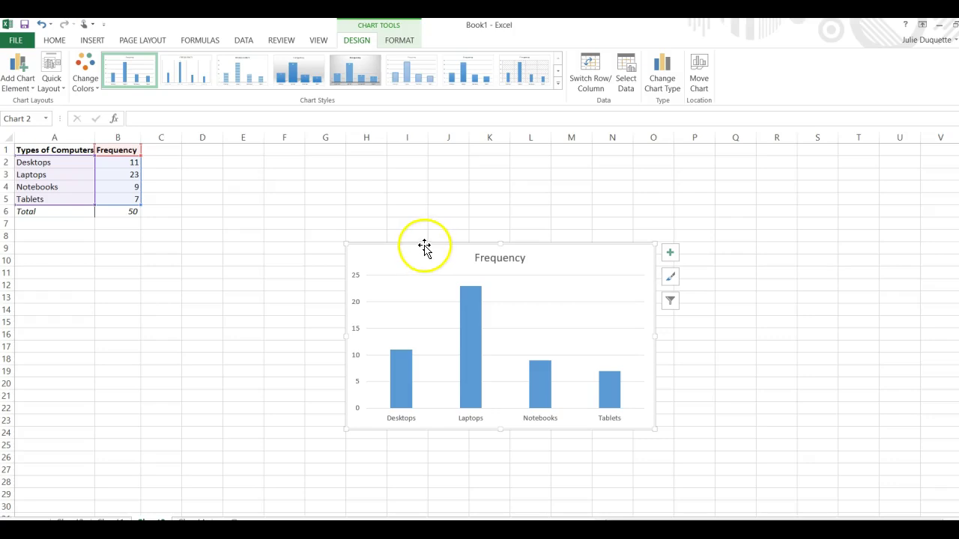
{"action": "left_click_drag", "start_coordinate": [419, 242], "coordinate": [107, 234]}
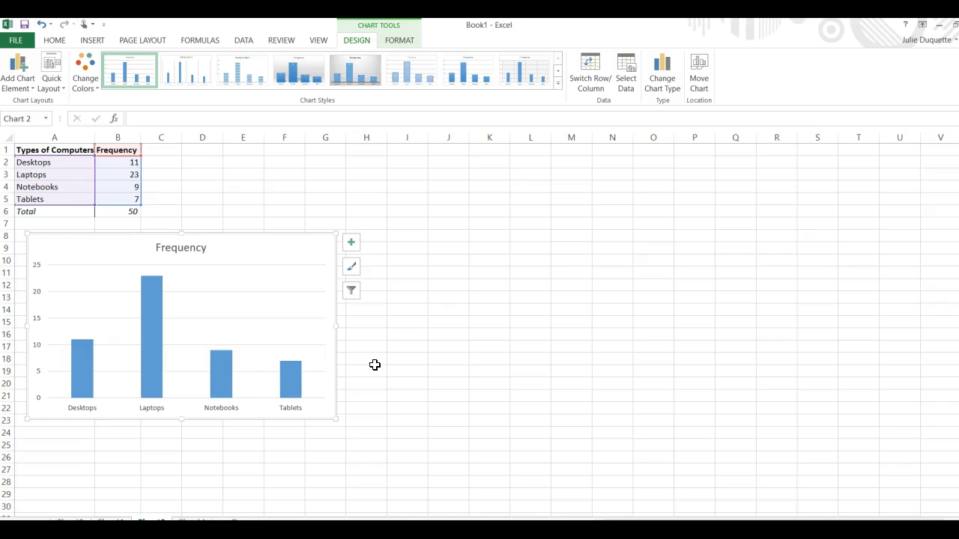
Add axis titles to the column chart and set the vertical axis title to "Frequency"
{"action": "left_click", "coordinate": [352, 243]}
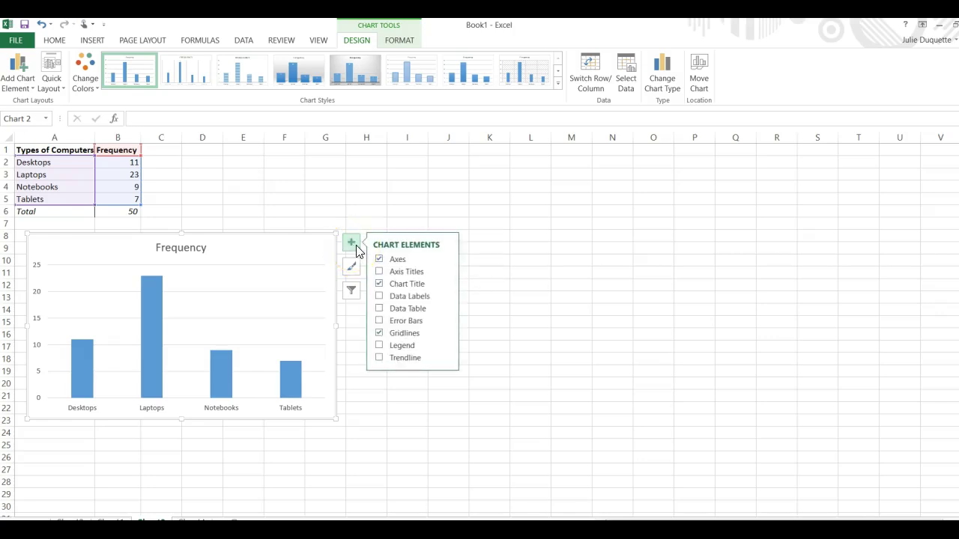
{"action": "left_click", "coordinate": [380, 274]}
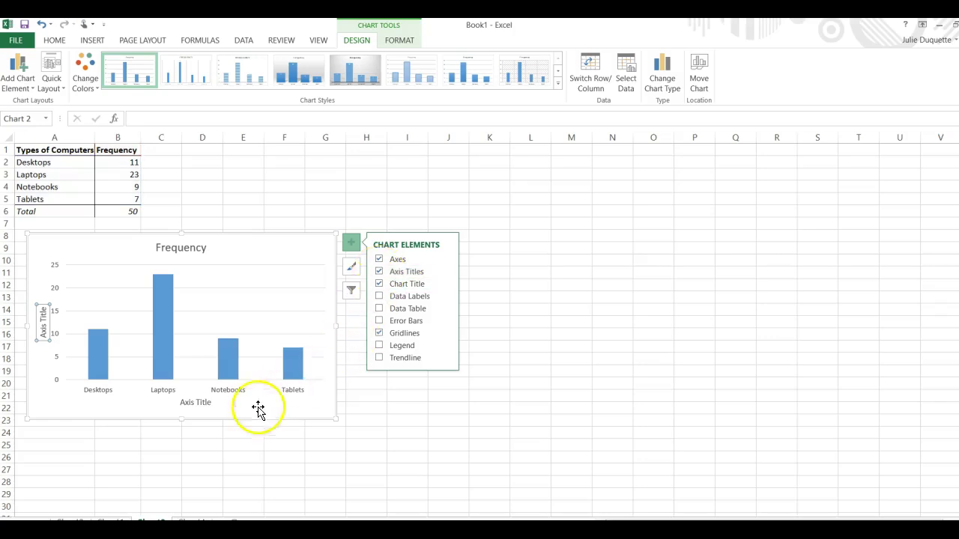
{"action": "left_click", "coordinate": [43, 324]}
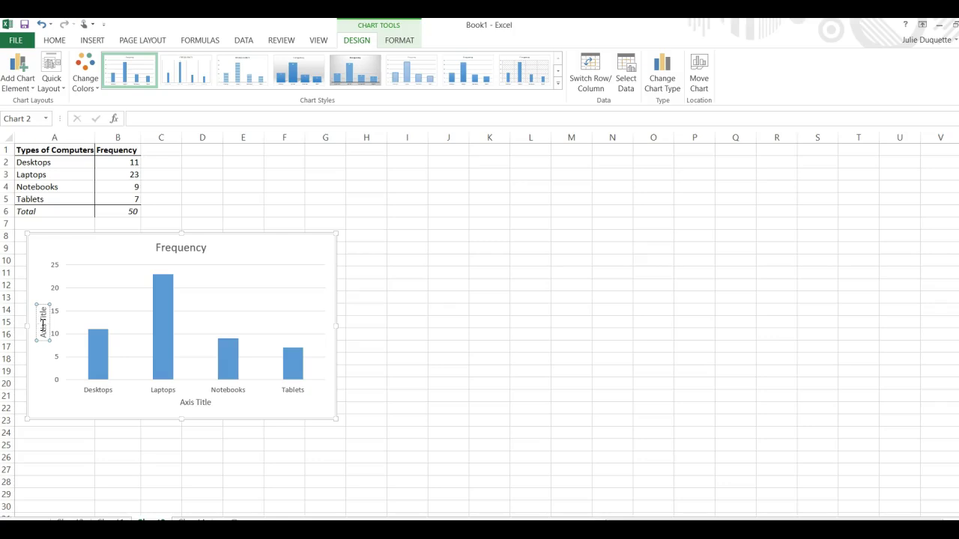
{"action": "left_click", "coordinate": [153, 118]}
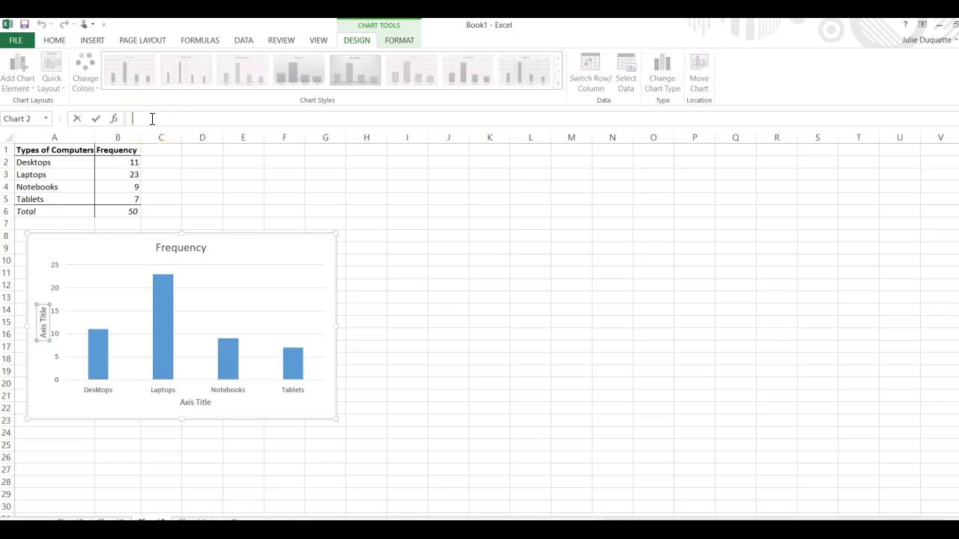
{"action": "type", "text": "Frequency"}
{"action": "key", "text": "Return"}
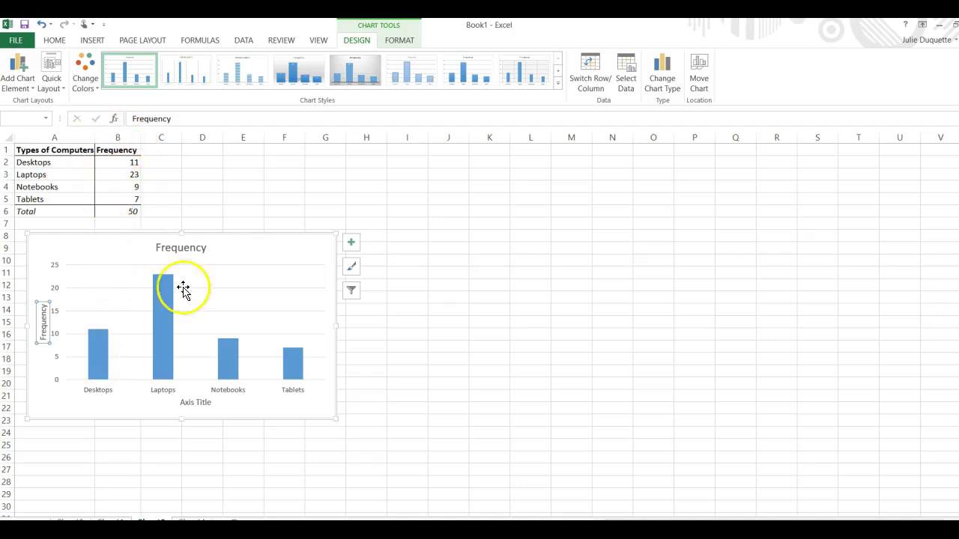
Set the chart's horizontal axis title to "Types of Computers"
{"action": "left_click", "coordinate": [195, 405]}
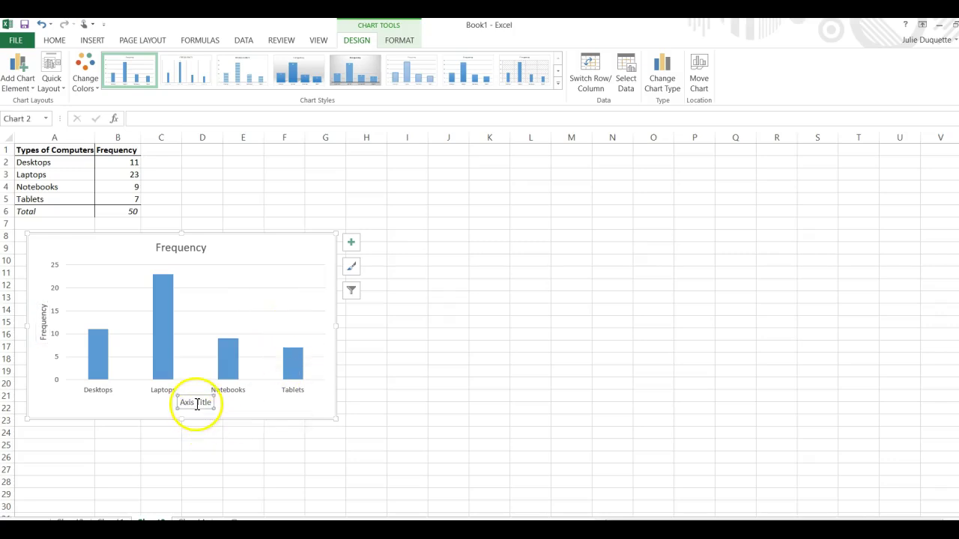
{"action": "left_click", "coordinate": [196, 118]}
{"action": "type", "text": "Types of Computer"}
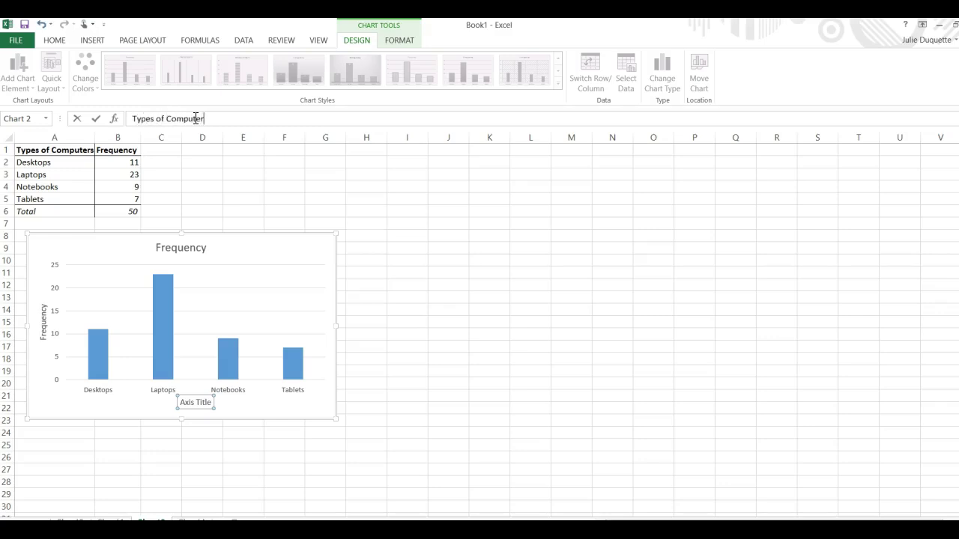
{"action": "type", "text": "s"}
{"action": "key", "text": "Return"}
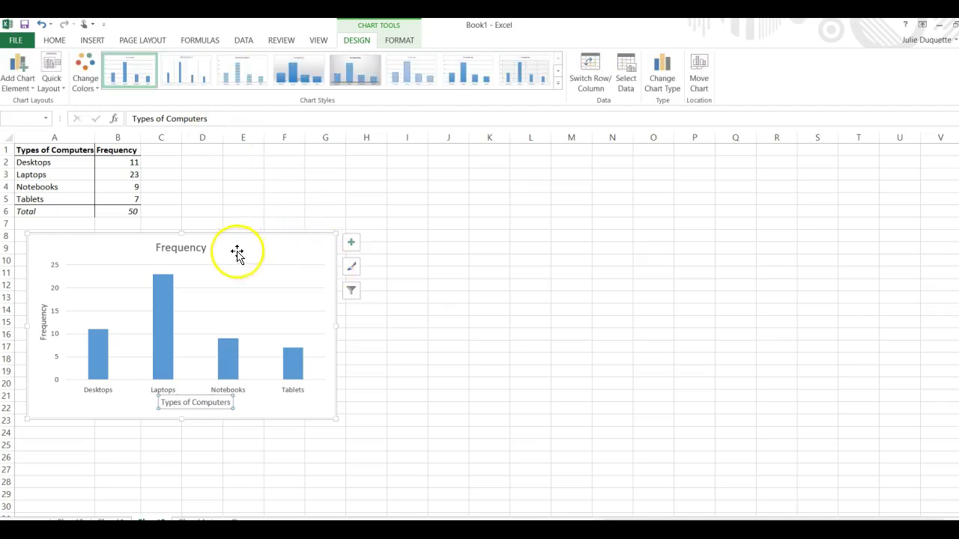
Change the title of the column chart to "Computer Sales" and deselect the chart
{"action": "left_click", "coordinate": [191, 252]}
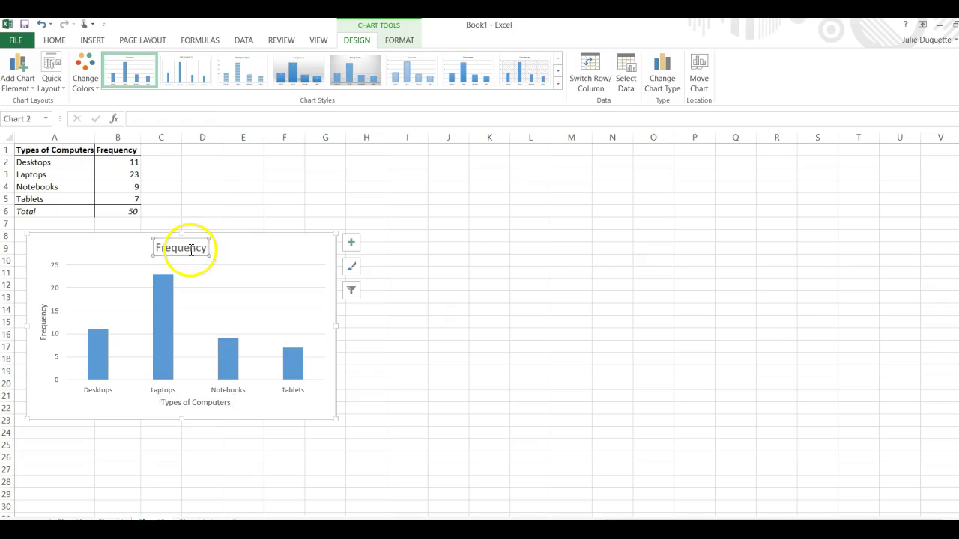
{"action": "left_click", "coordinate": [200, 117]}
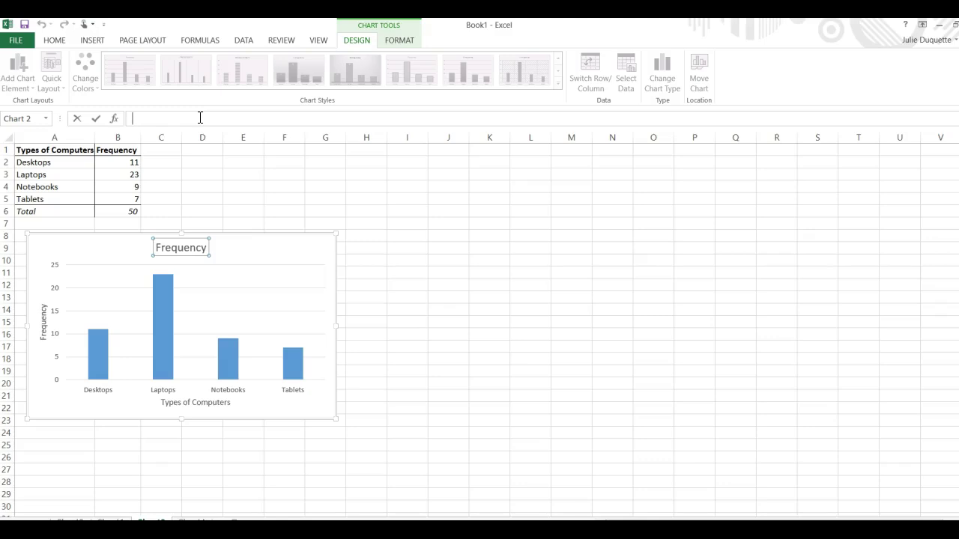
{"action": "type", "text": "Computer Sales"}
{"action": "key", "text": "Return"}
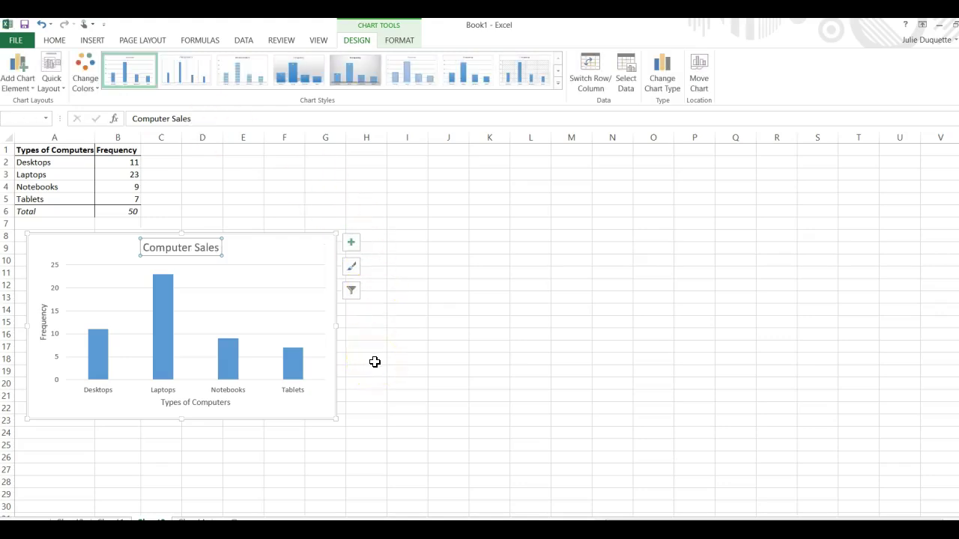
{"action": "left_click", "coordinate": [372, 360]}
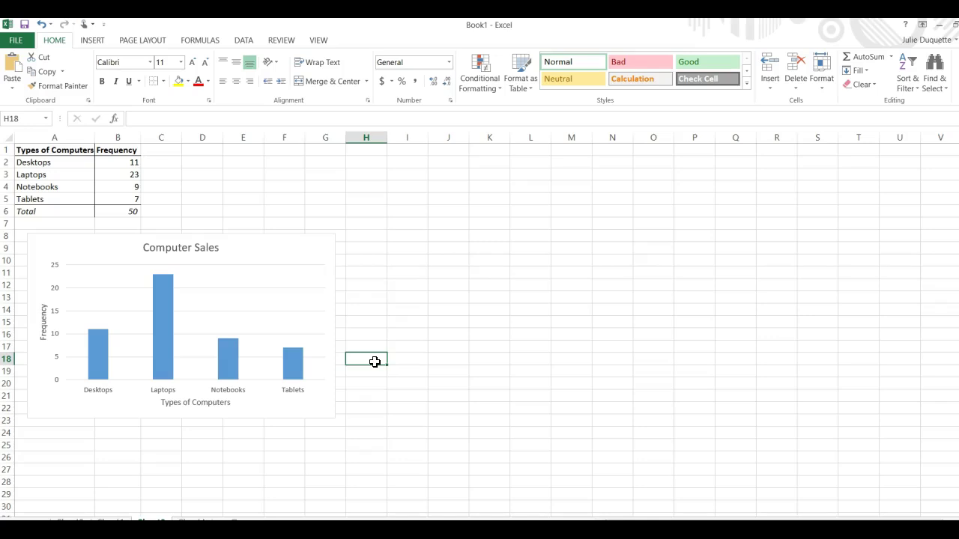
Examine the optional elements, preset styles and series and category filters available for the Computer Sales chart
{"action": "left_click", "coordinate": [323, 265]}
{"action": "left_click", "coordinate": [352, 244]}
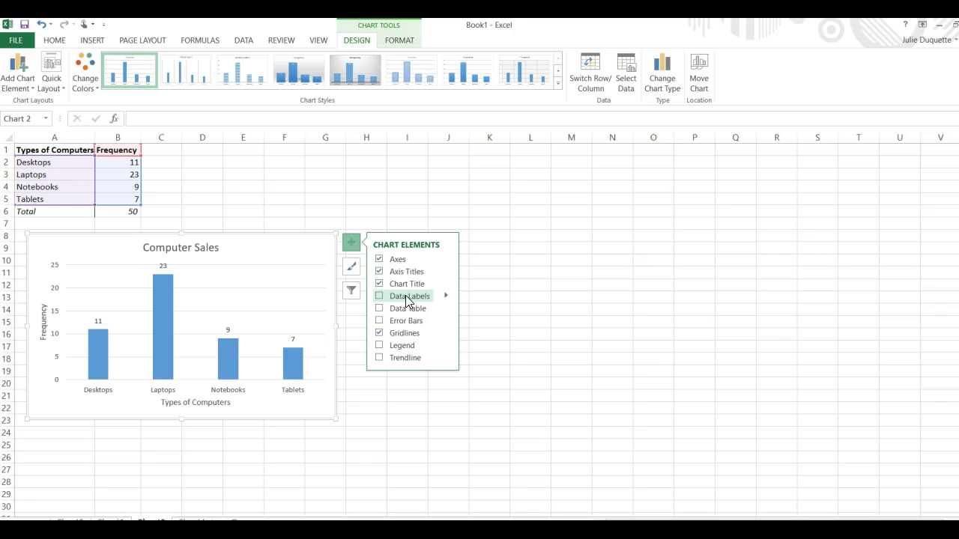
{"action": "left_click", "coordinate": [413, 340]}
{"action": "left_click", "coordinate": [412, 340]}
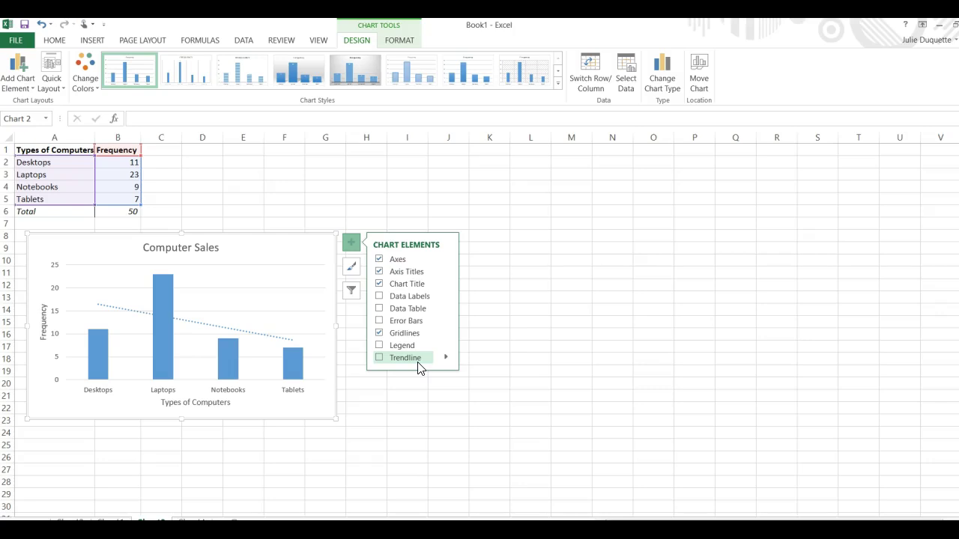
{"action": "left_click", "coordinate": [487, 331]}
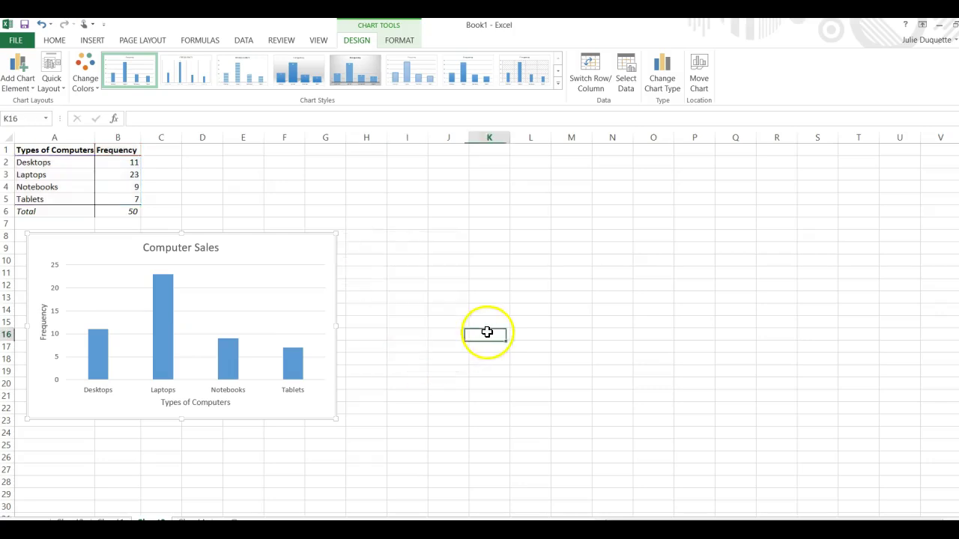
{"action": "left_click", "coordinate": [328, 278]}
{"action": "left_click", "coordinate": [355, 270]}
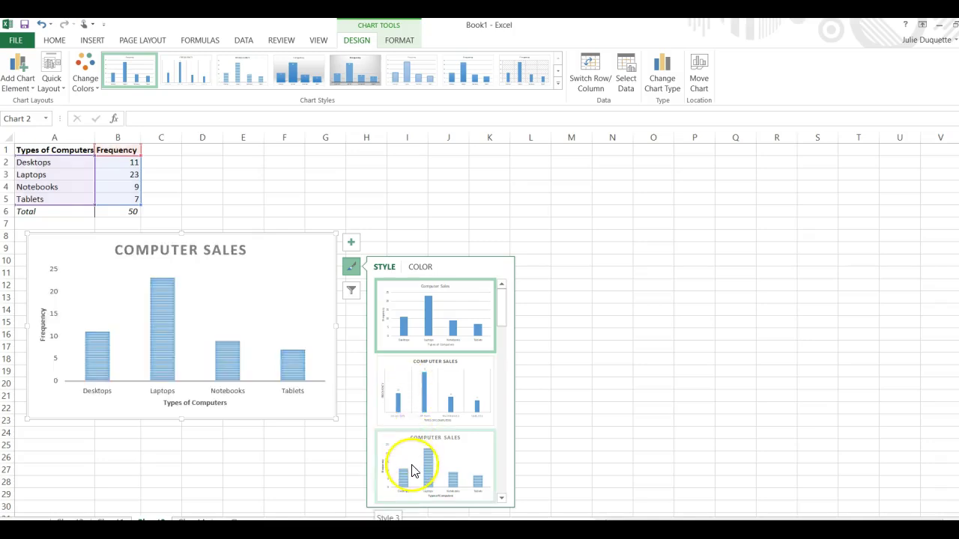
{"action": "left_click", "coordinate": [502, 499]}
{"action": "left_click", "coordinate": [504, 501]}
{"action": "left_click_drag", "start_coordinate": [503, 332], "coordinate": [504, 293]}
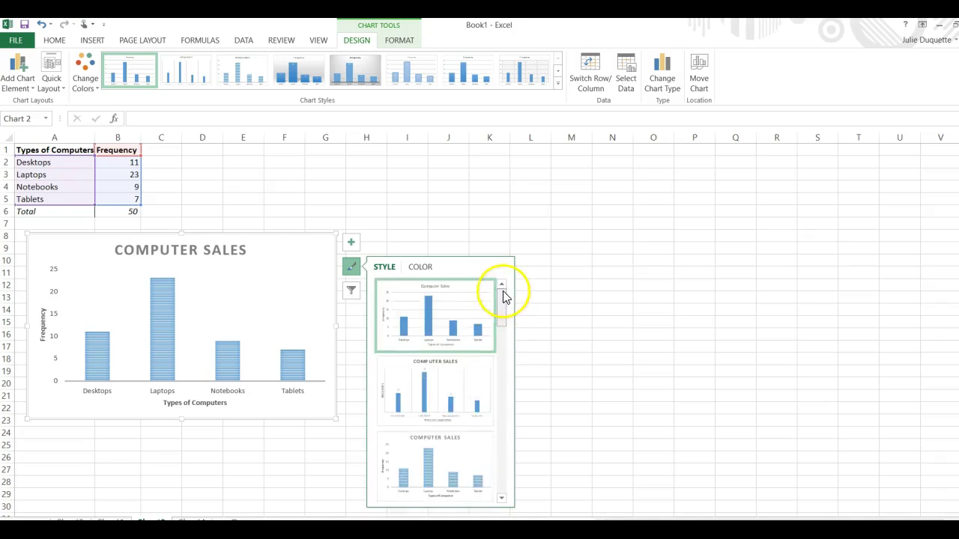
{"action": "left_click", "coordinate": [353, 294]}
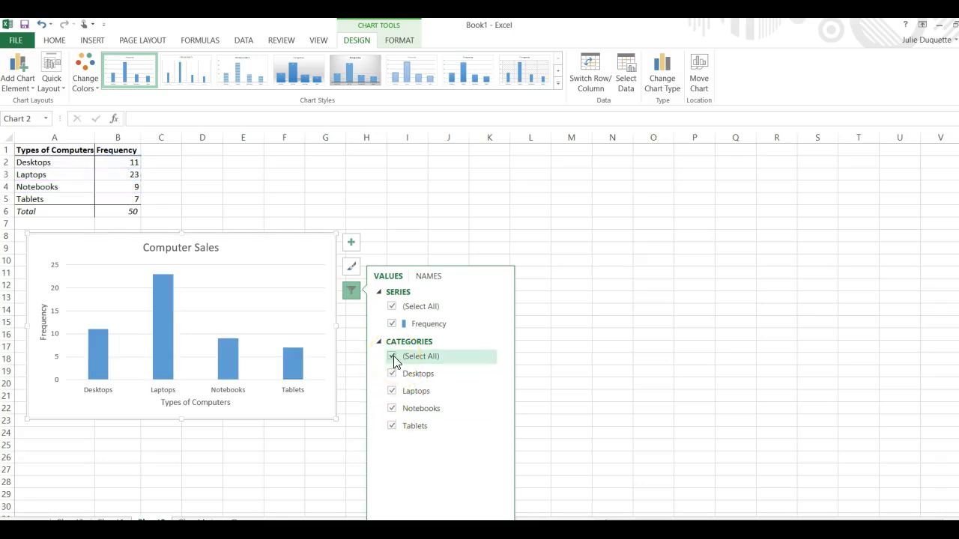
{"action": "left_click", "coordinate": [479, 223]}
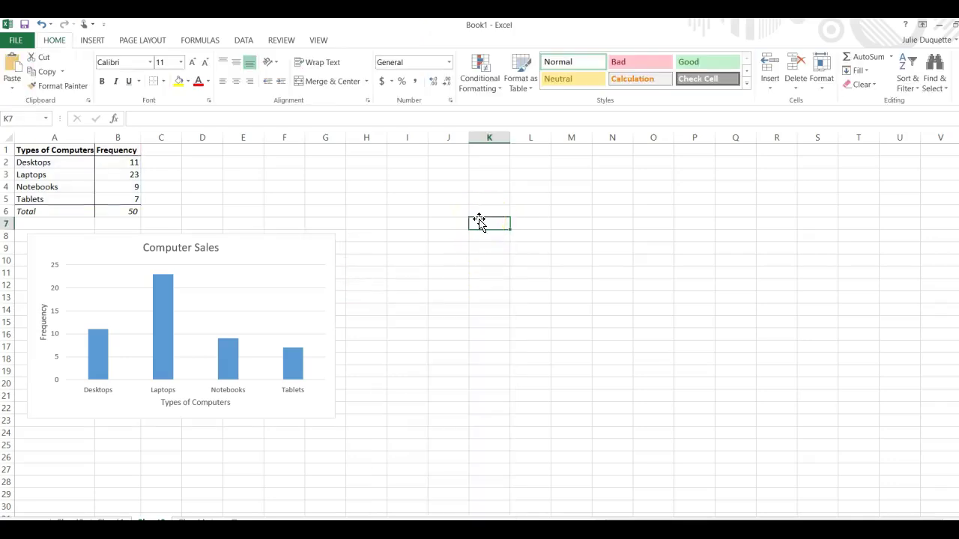